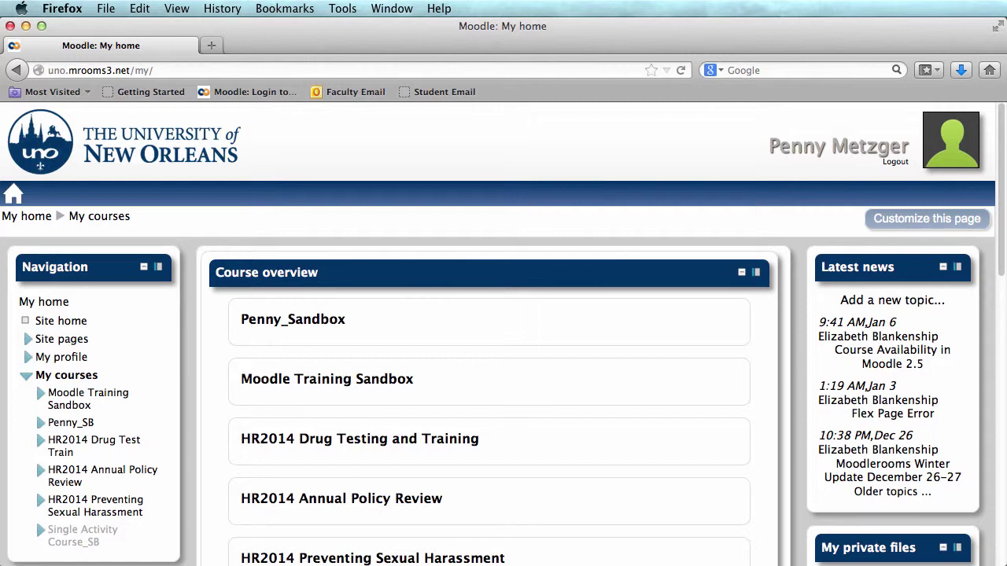
# Step: Open the Moodle Training Sandbox course from the Course overview on My home
pyautogui.click(405, 381)
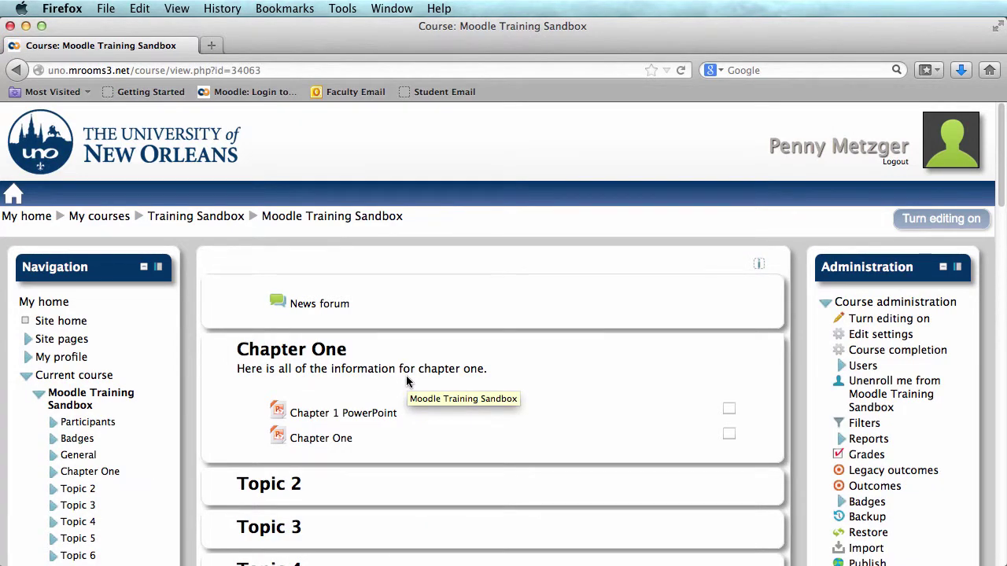
# Step: Dock the Navigation block and expand Question bank to show Questions, Categories, Import and Export
pyautogui.click(158, 268)
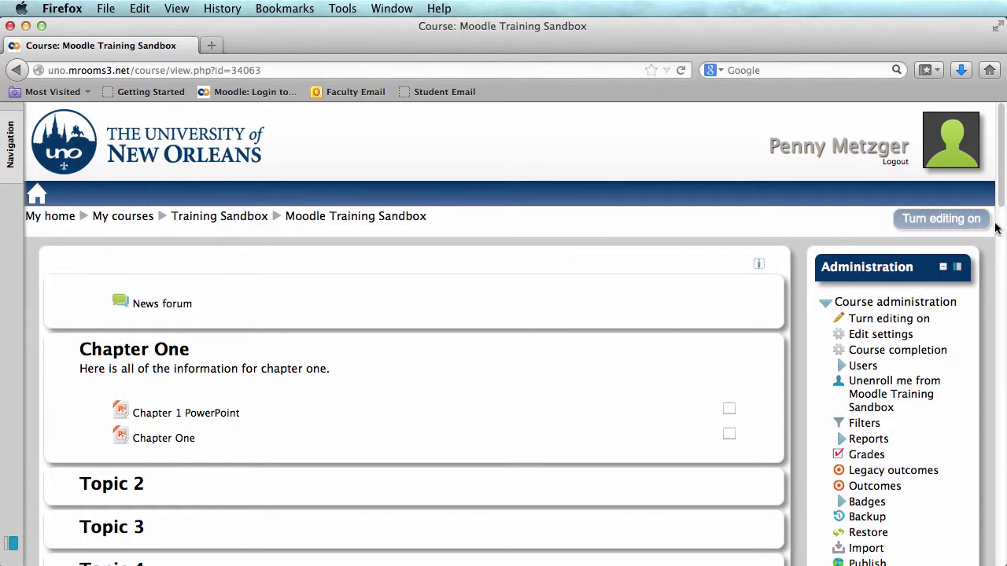
pyautogui.moveTo(1004, 203); pyautogui.dragTo(1003, 262)
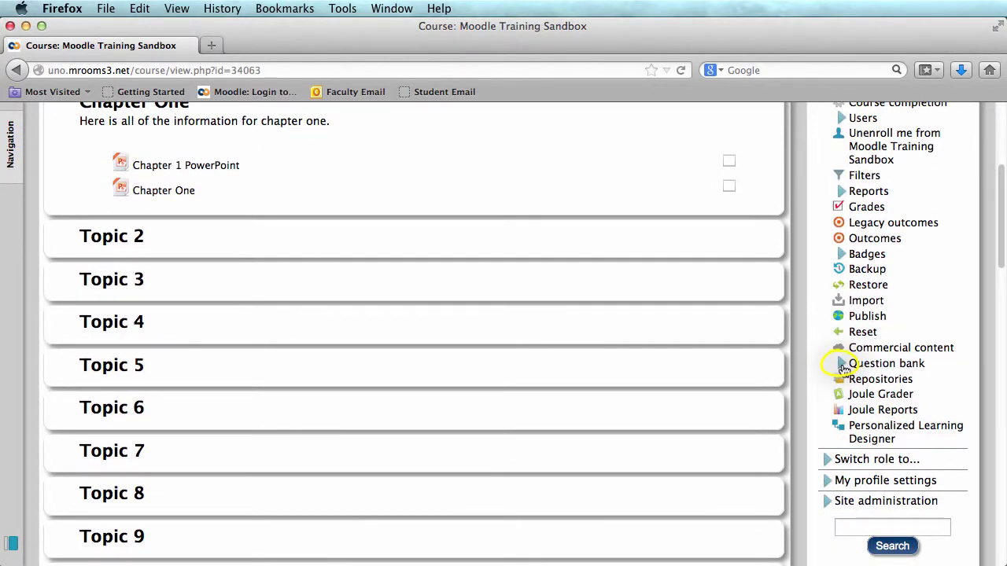
pyautogui.click(843, 367)
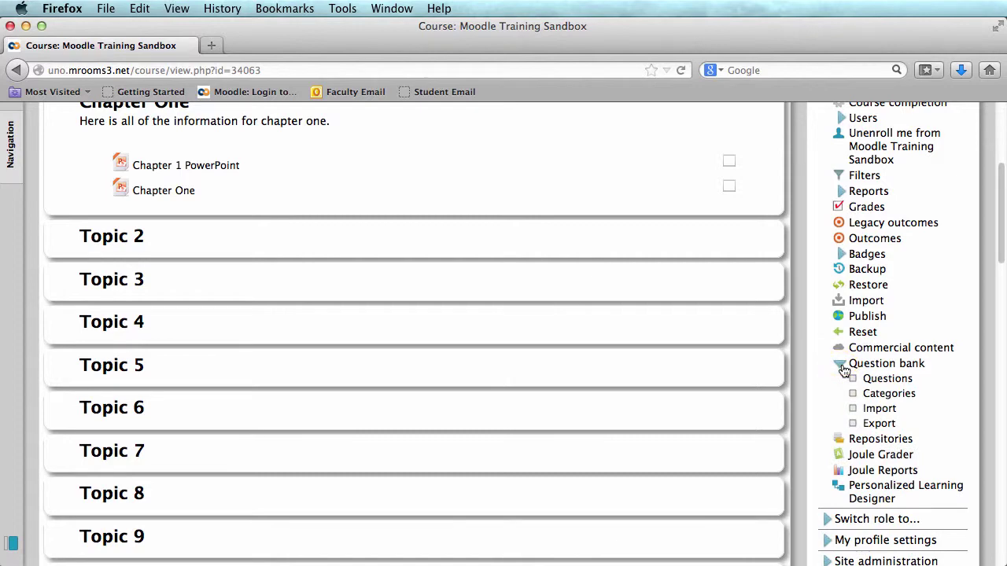
# Step: Create a 'Chapter One' question category under Default for Moodle Training Sandbox
pyautogui.click(875, 399)
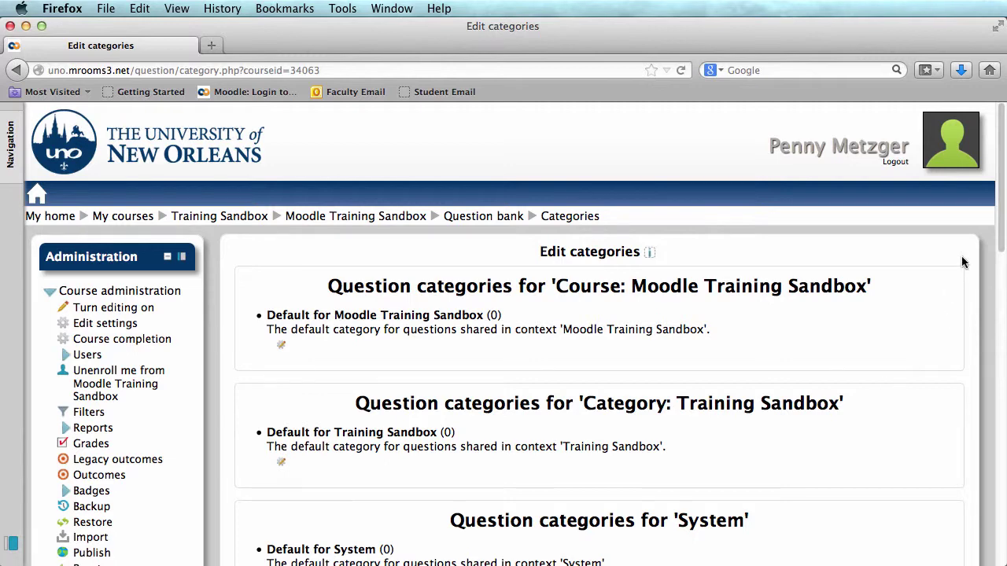
pyautogui.moveTo(1002, 206); pyautogui.dragTo(997, 356)
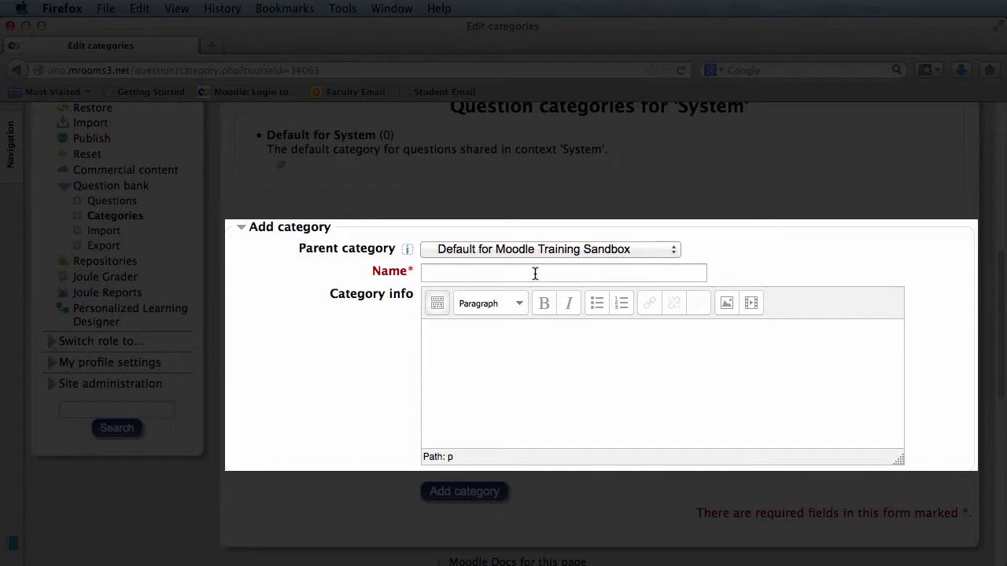
pyautogui.click(535, 273)
pyautogui.write('Chap')
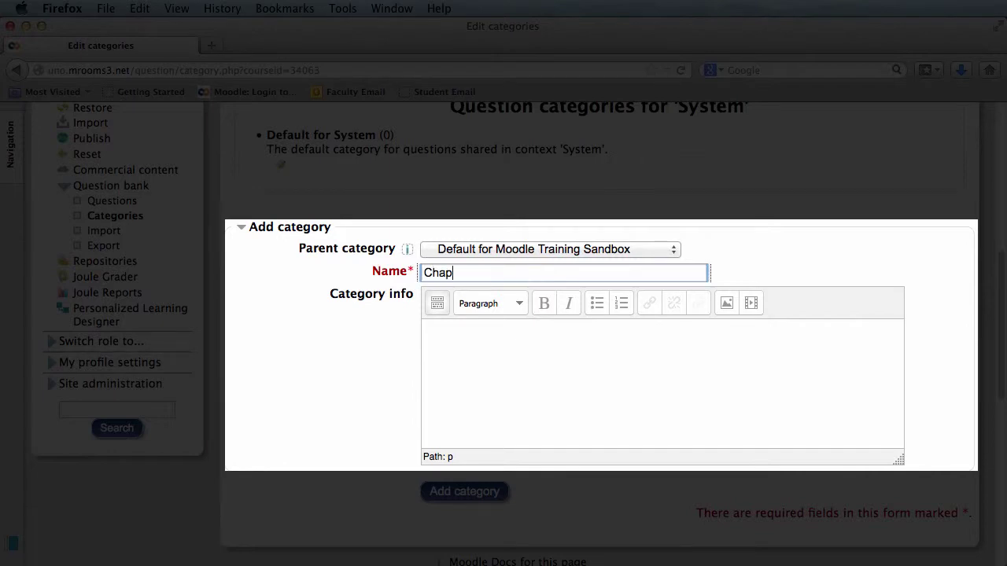
pyautogui.write('ter One')
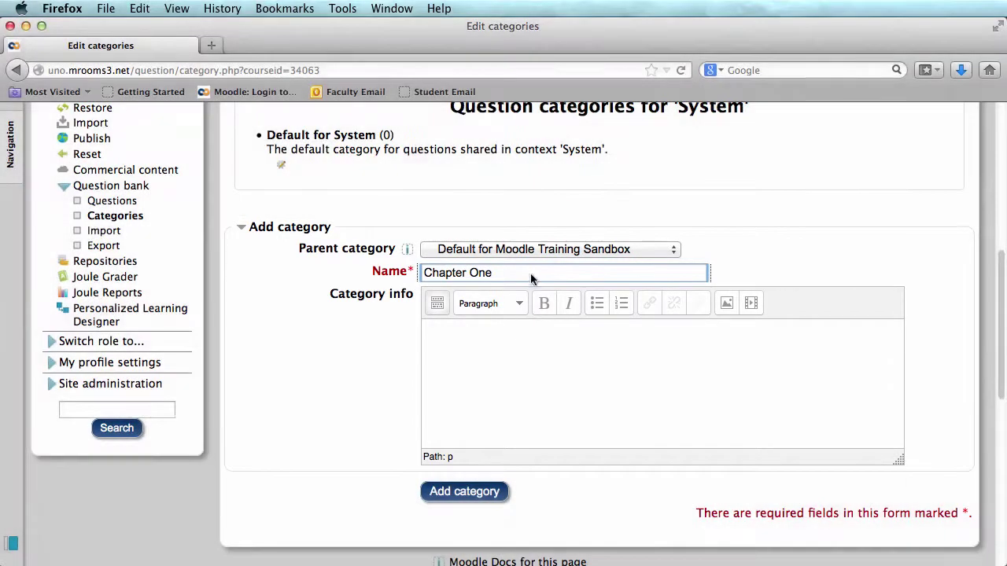
pyautogui.click(464, 491)
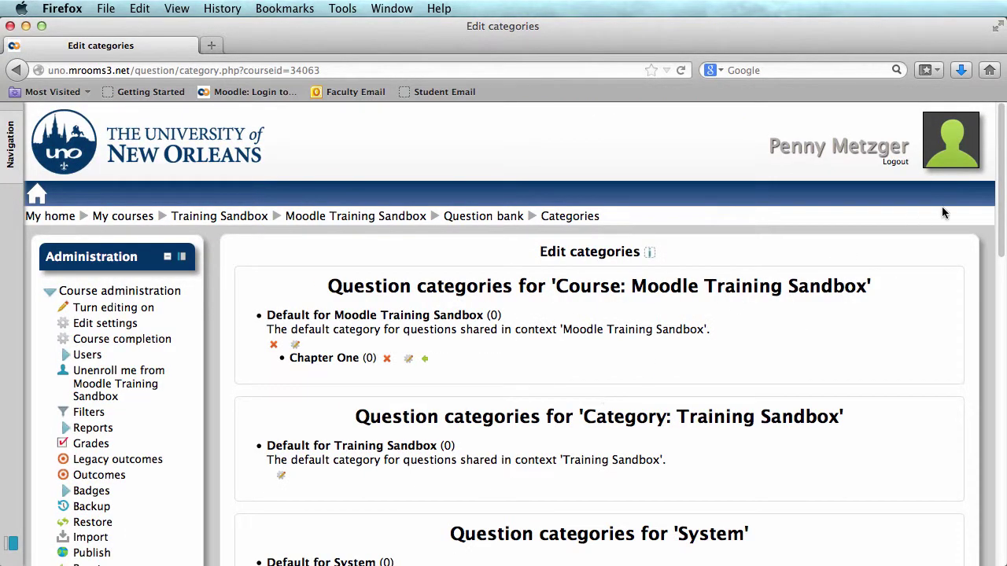
# Step: Go to the Questions page and start creating a new question
pyautogui.scroll(-1, 1000, 230)
pyautogui.scroll(-5, 1001, 230)
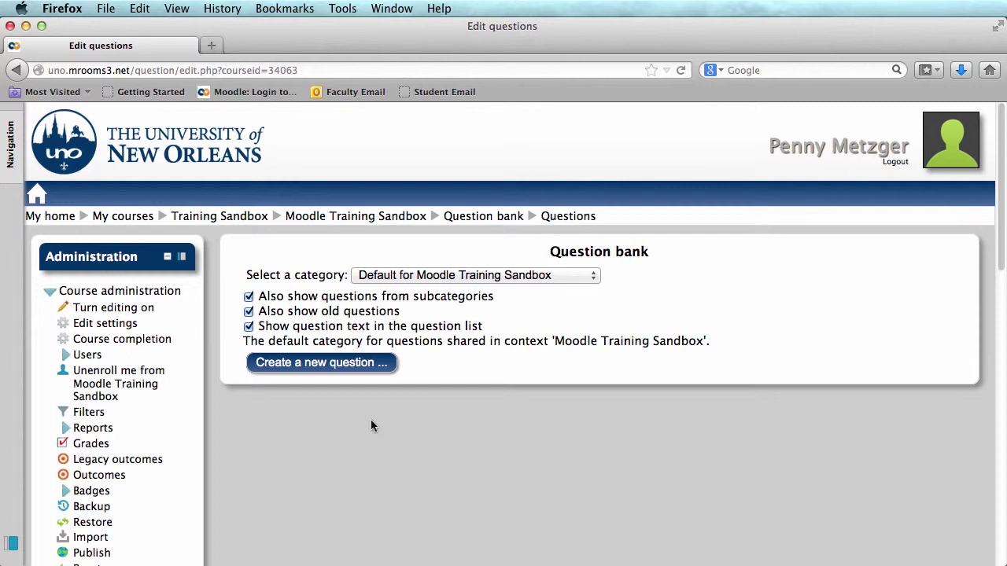
pyautogui.click(359, 367)
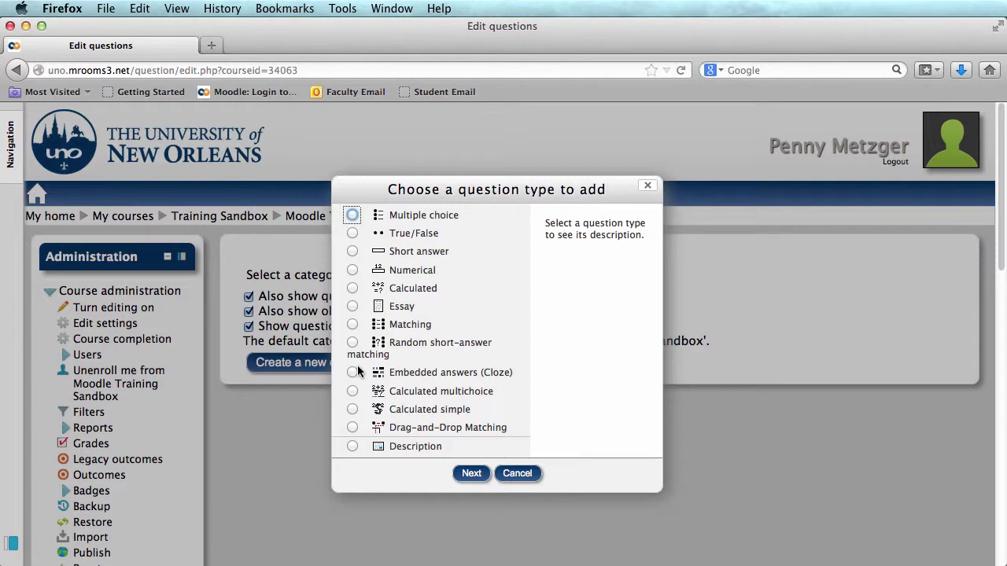
# Step: Choose Multiple choice as the question type and continue to its form
pyautogui.click(353, 217)
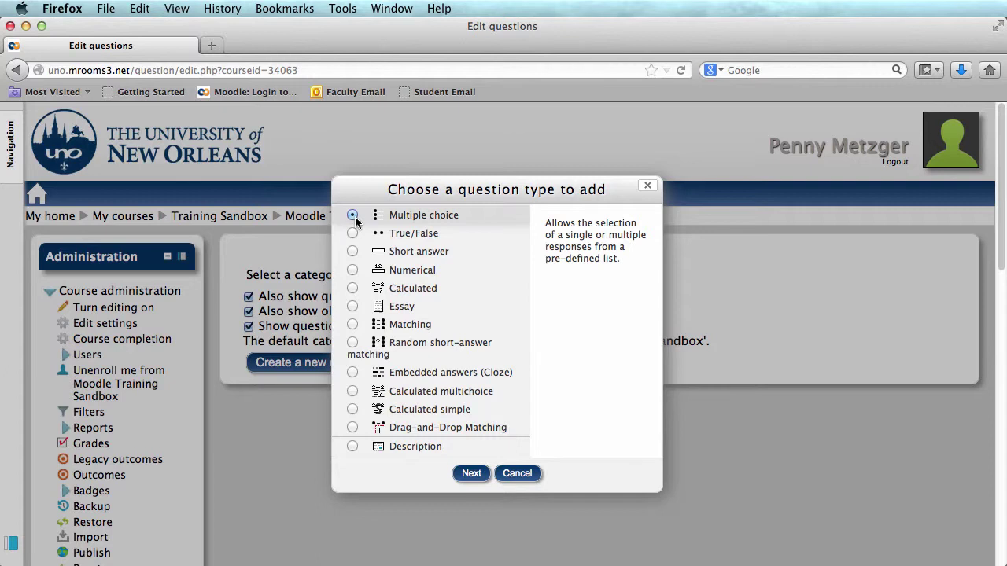
pyautogui.click(470, 474)
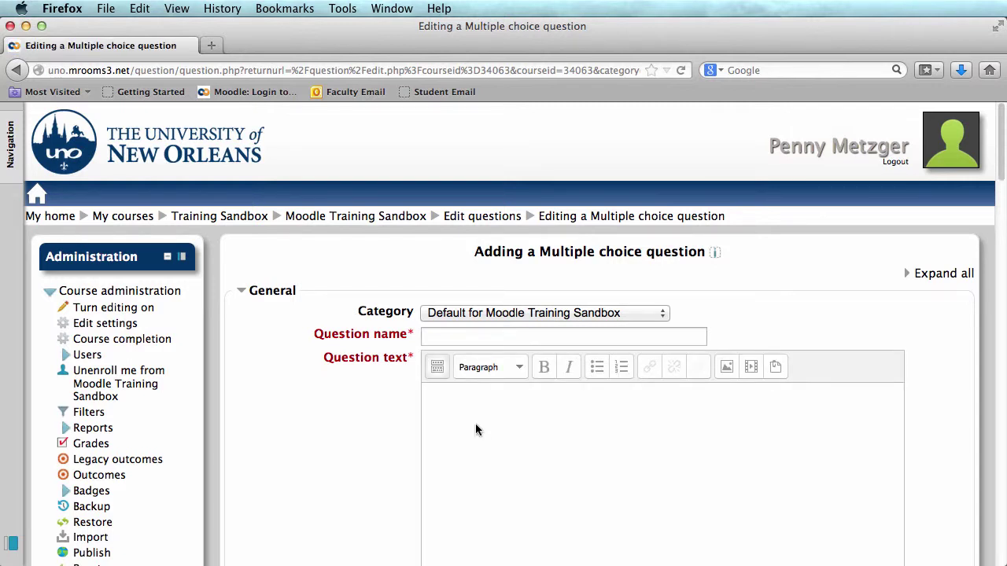
# Step: File the question under Chapter One and name it 'Question One'
pyautogui.click(481, 313)
pyautogui.click(480, 358)
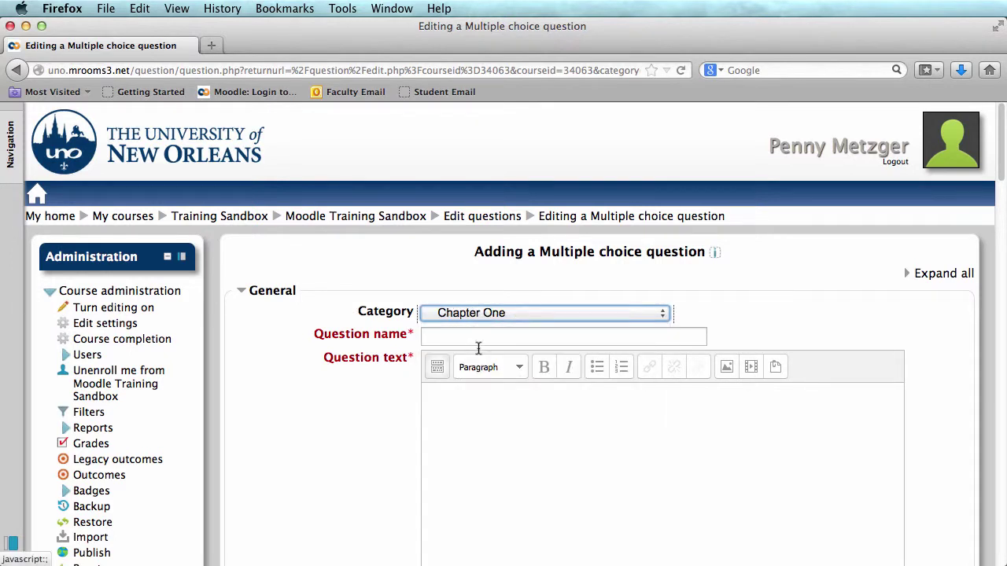
pyautogui.click(478, 335)
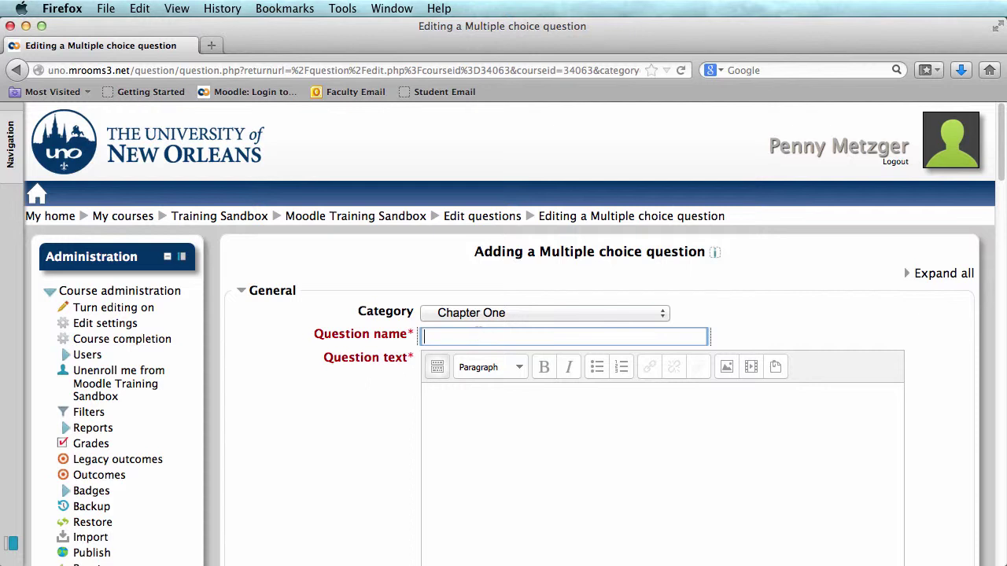
pyautogui.write('Question One')
# Step: Enter question text 'Pick the correct answer' and change the default mark from 1 to 5
pyautogui.scroll(-3, 1001, 165)
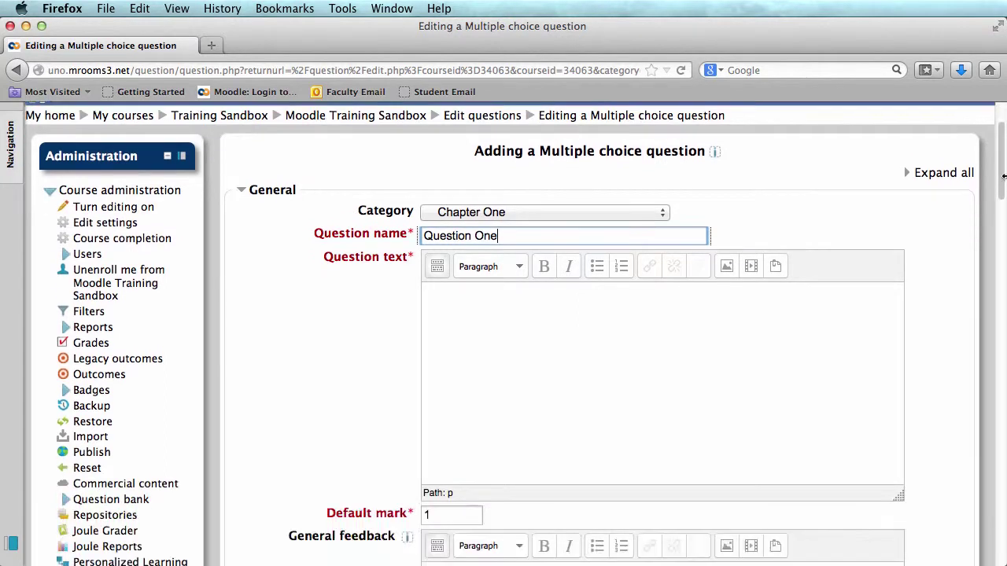
pyautogui.moveTo(1004, 176); pyautogui.dragTo(1004, 204)
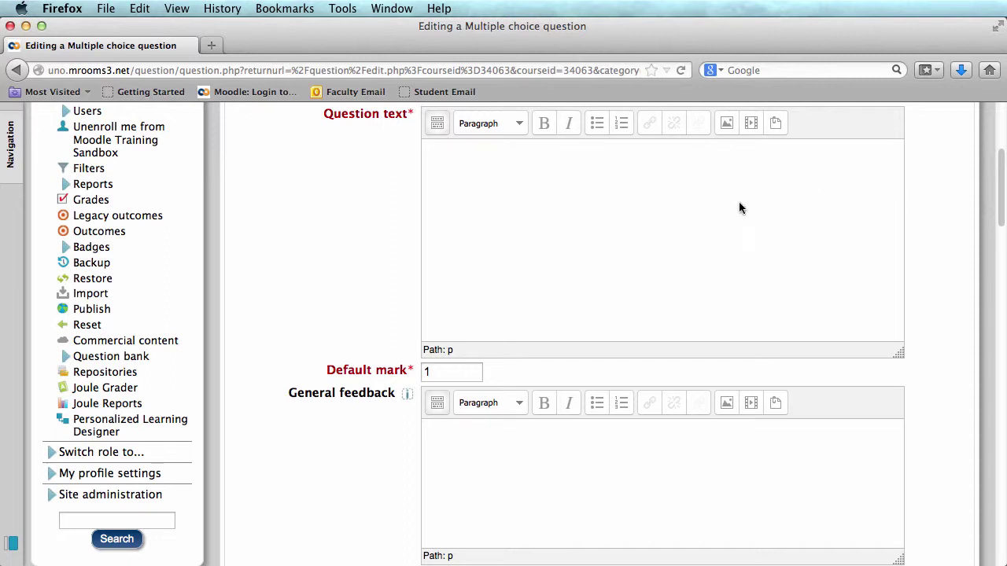
pyautogui.write('Pick the correct answer.')
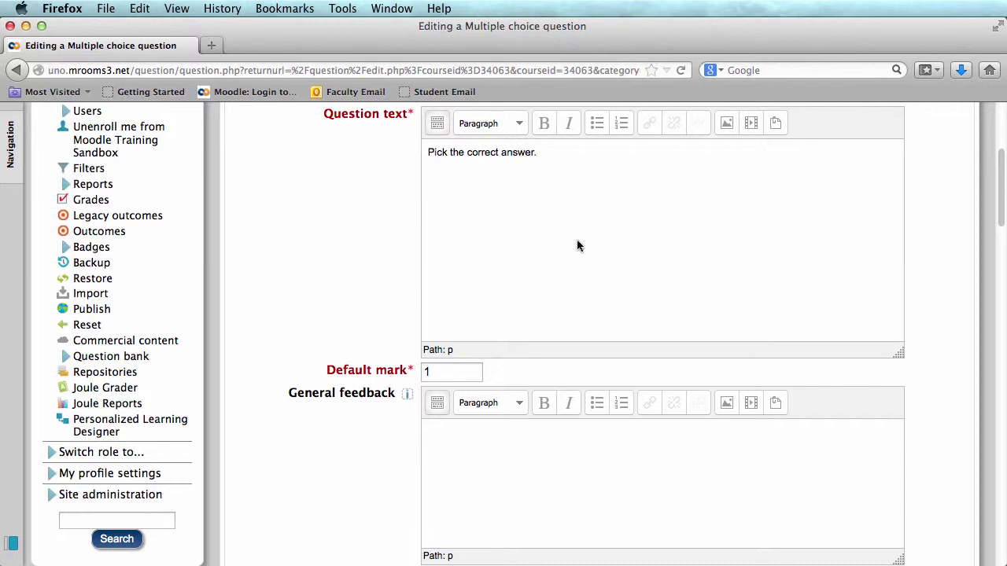
pyautogui.click(443, 373)
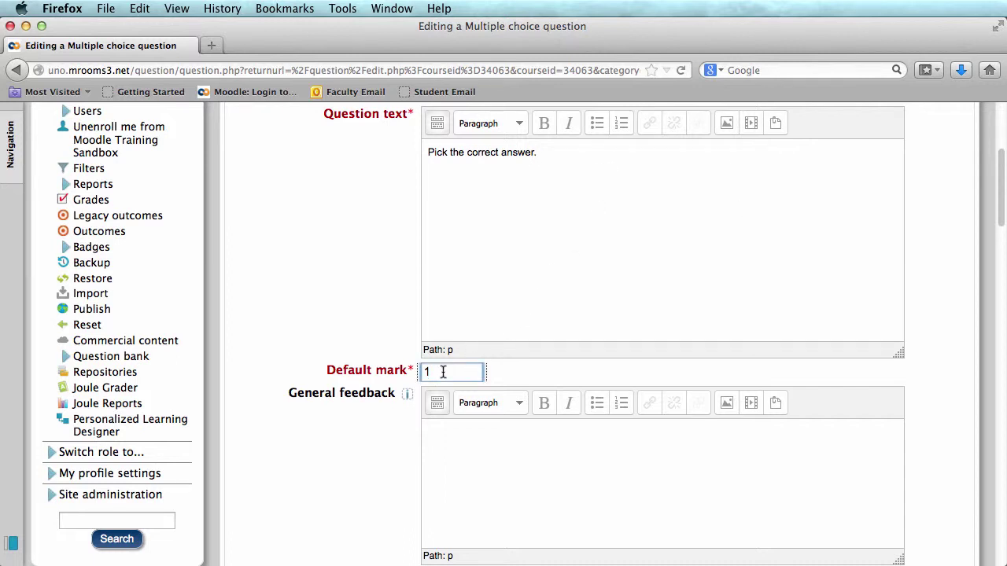
pyautogui.press('BackSpace')
pyautogui.write('5')
# Step: Set choice 1 to 'Incorrect' with feedback 'This is wrong.'
pyautogui.moveTo(1002, 211); pyautogui.dragTo(1001, 311)
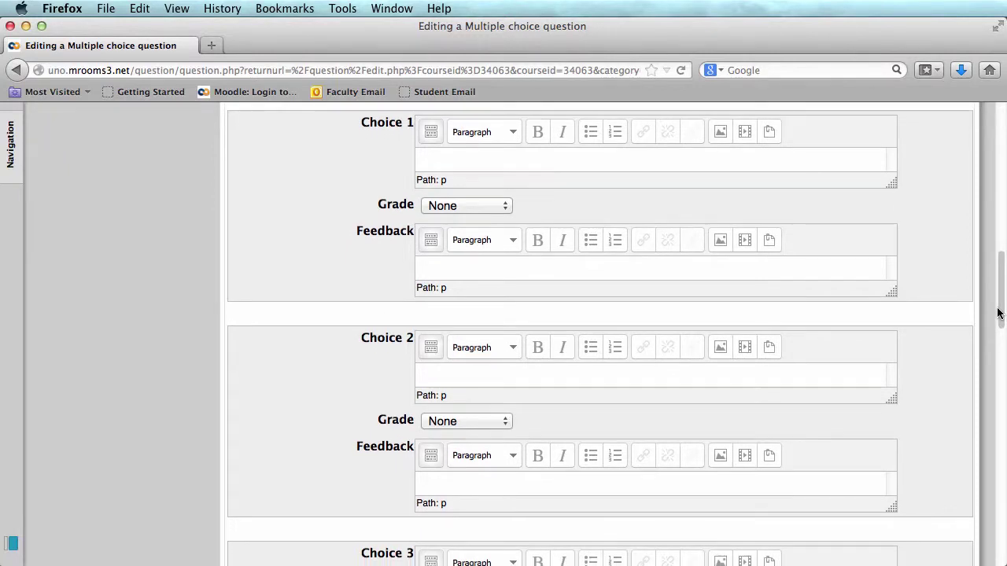
pyautogui.click(476, 165)
pyautogui.write('Incorre')
pyautogui.write('ct')
pyautogui.write('This is ')
pyautogui.write('wrong')
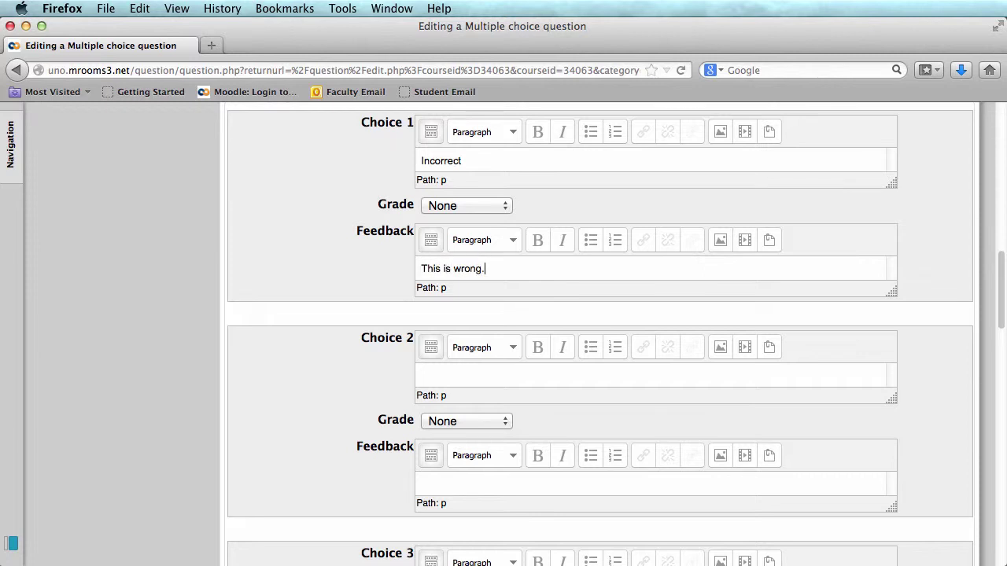
pyautogui.write('.')
# Step: Set choice 2 to 'Correct', graded 100%, with feedback 'This is right!'
pyautogui.click(431, 372)
pyautogui.write('Correct')
pyautogui.click(442, 421)
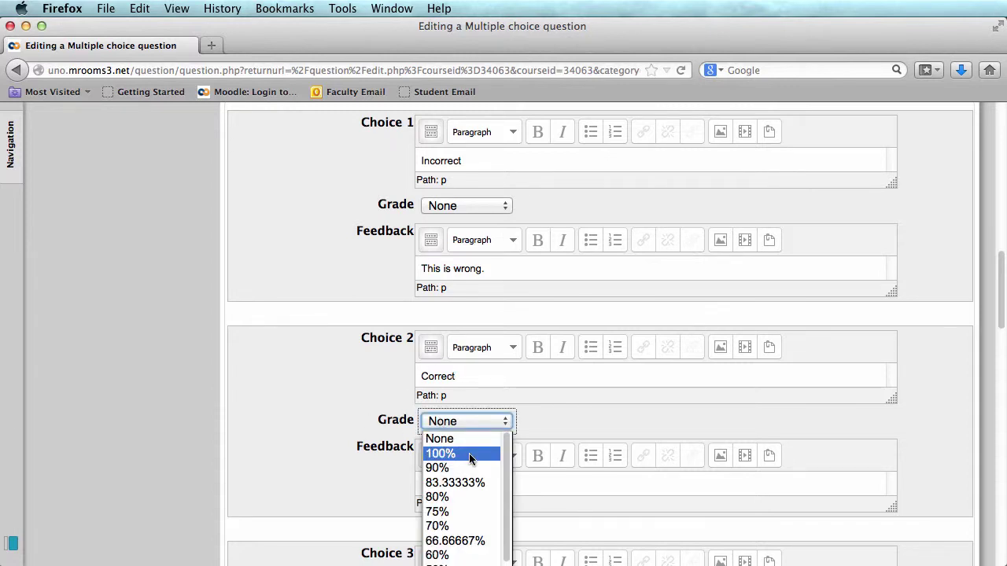
pyautogui.click(469, 456)
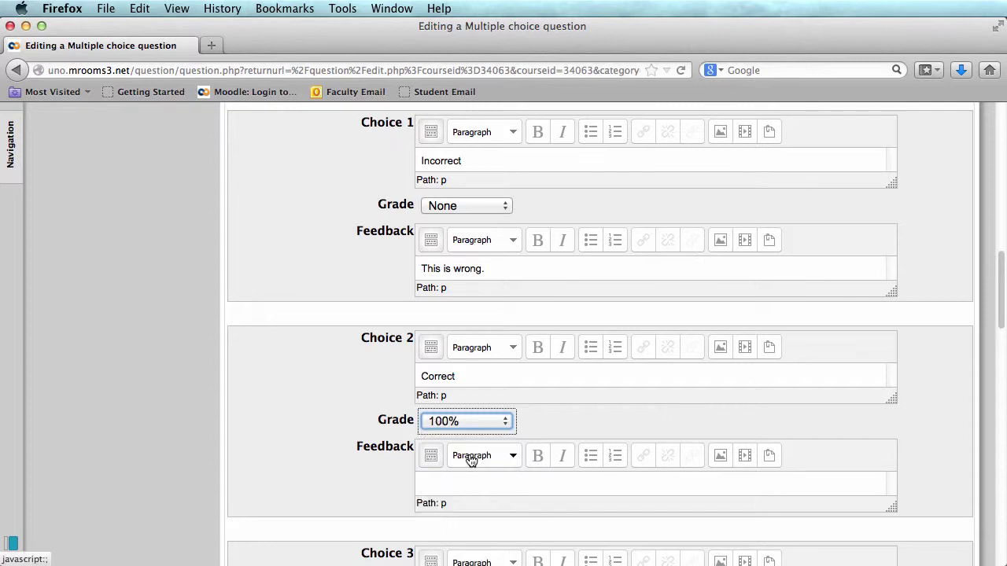
pyautogui.click(463, 479)
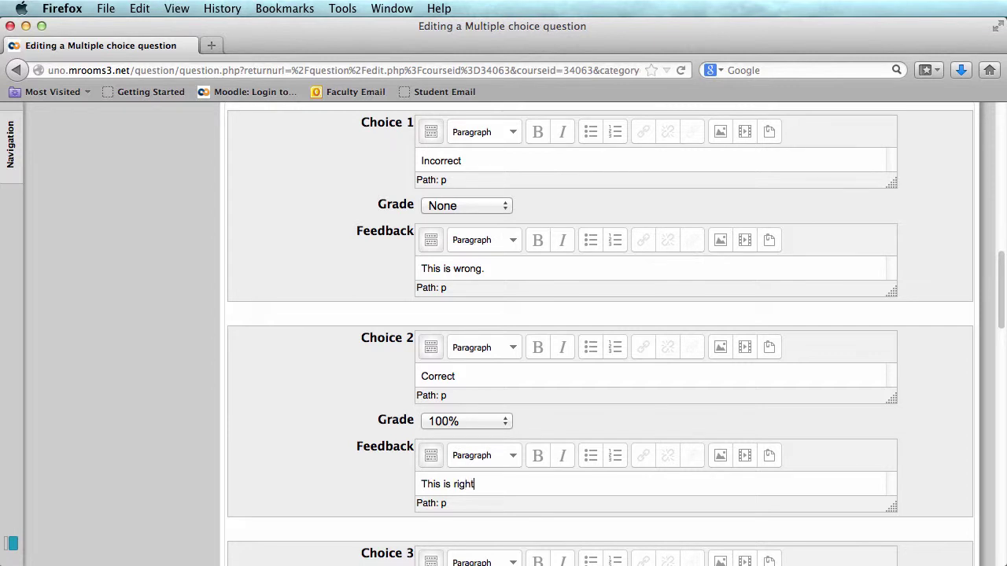
pyautogui.write('!')
pyautogui.moveTo(999, 310); pyautogui.dragTo(999, 444)
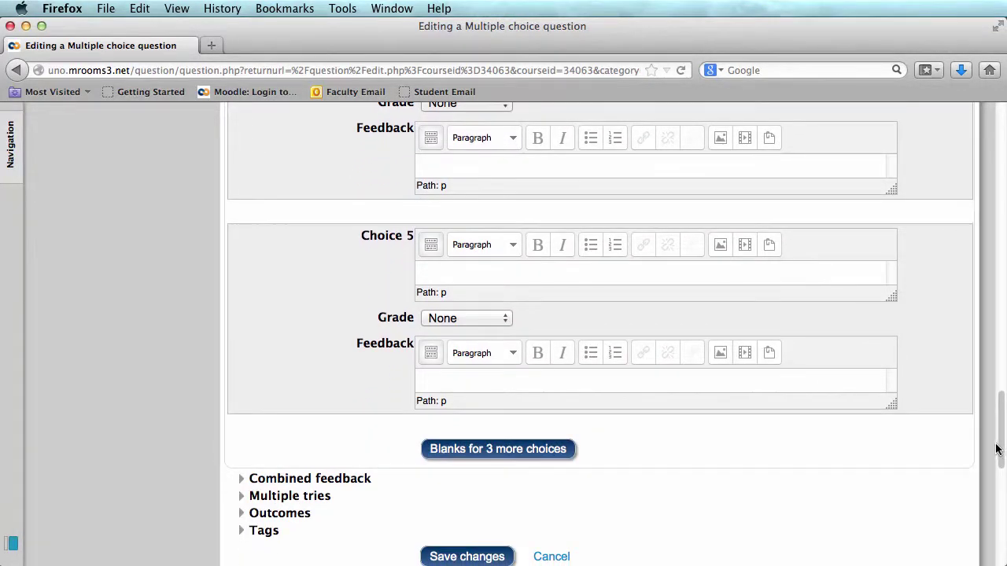
# Step: Save the multiple choice question with Save changes
pyautogui.click(504, 557)
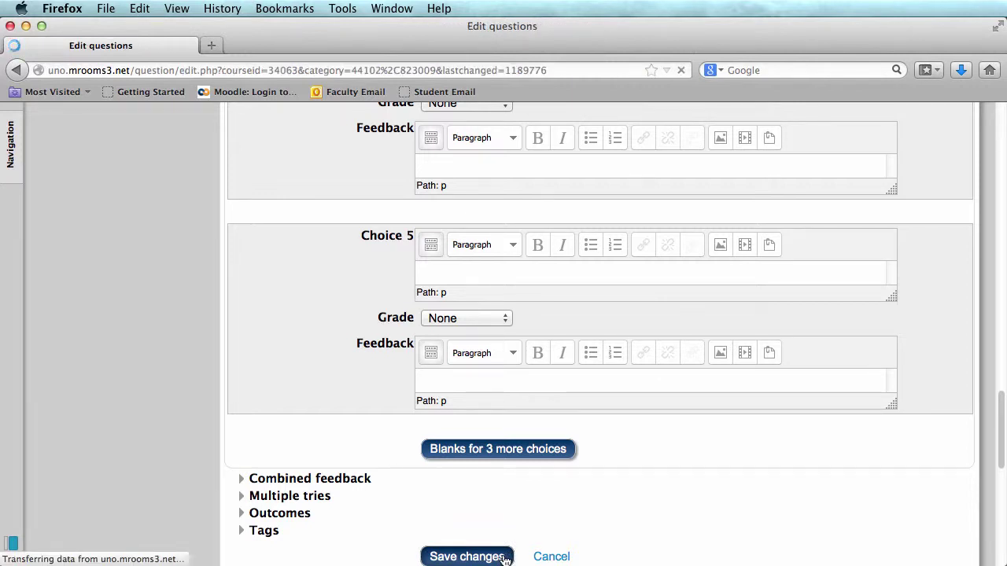